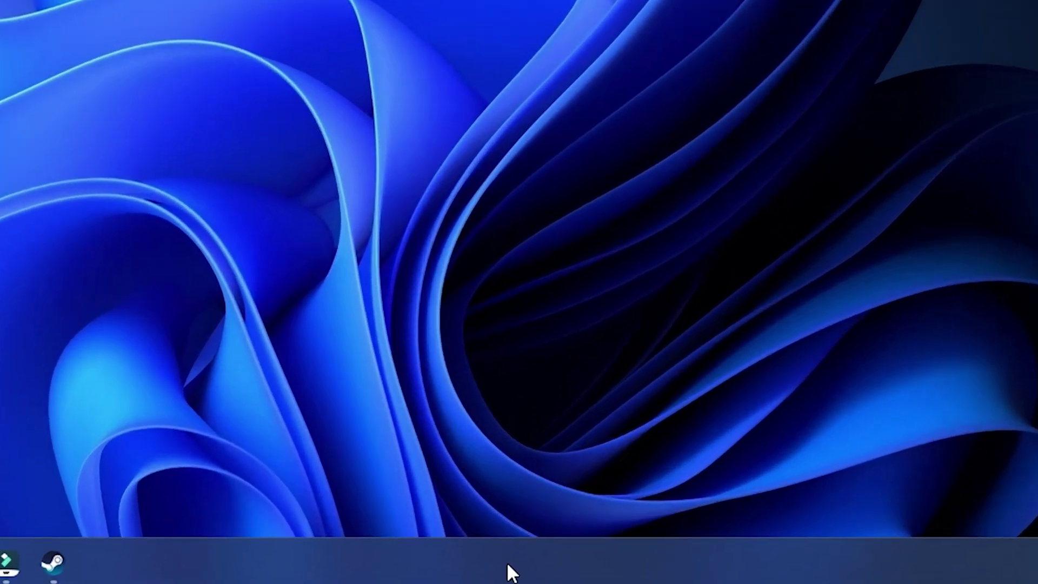
# Open Task Manager and end the Steam (32 bit) process in the Processes list
pyautogui.rightClick(551, 572)
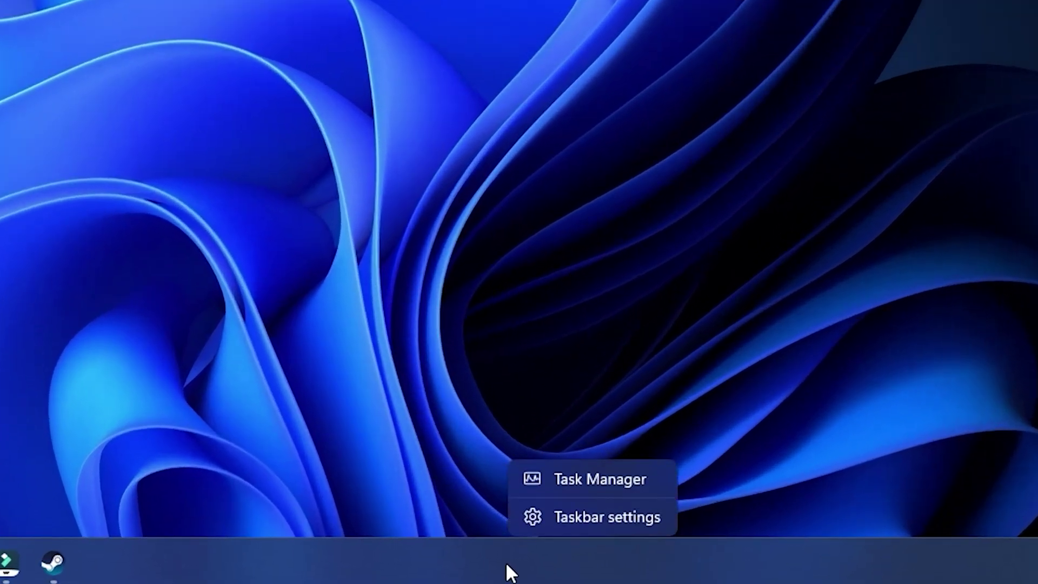
pyautogui.click(648, 476)
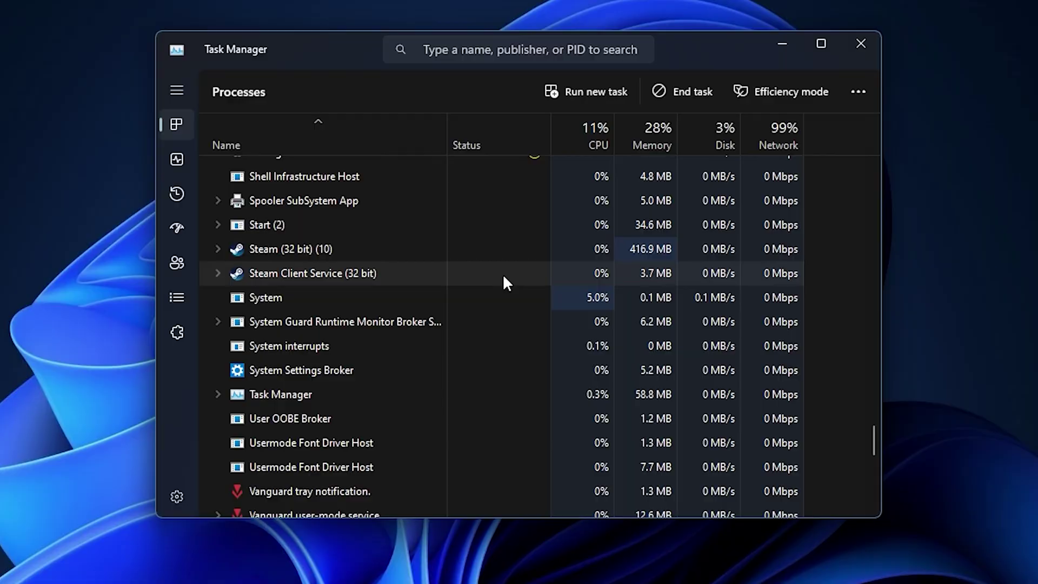
pyautogui.click(339, 248)
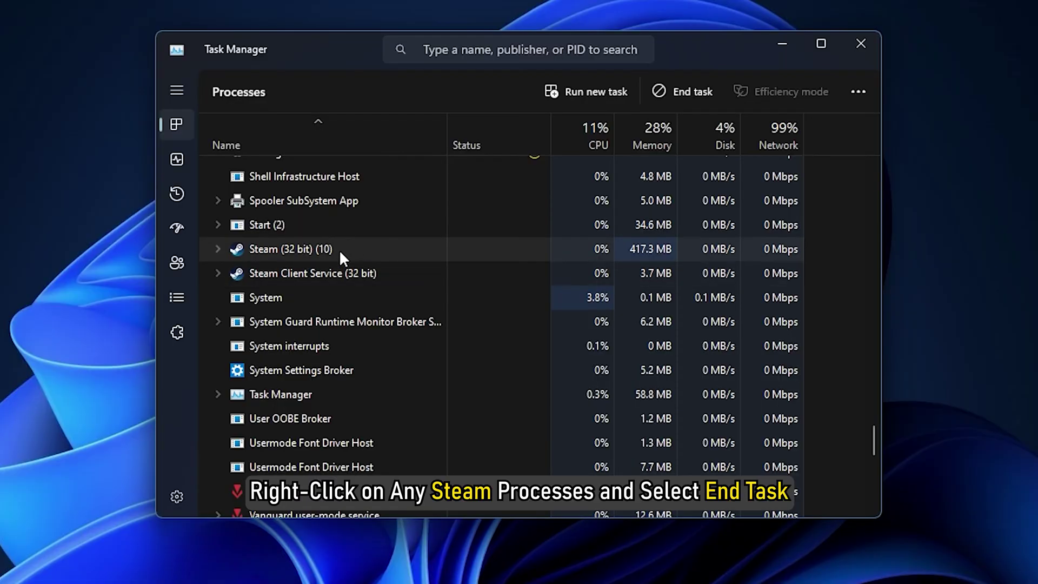
pyautogui.rightClick(339, 249)
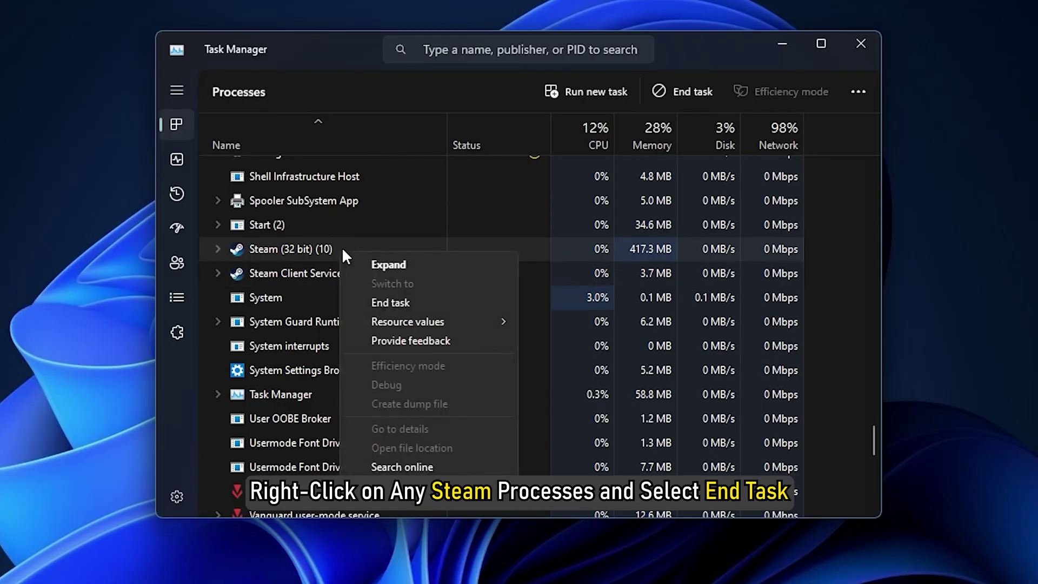
pyautogui.click(432, 302)
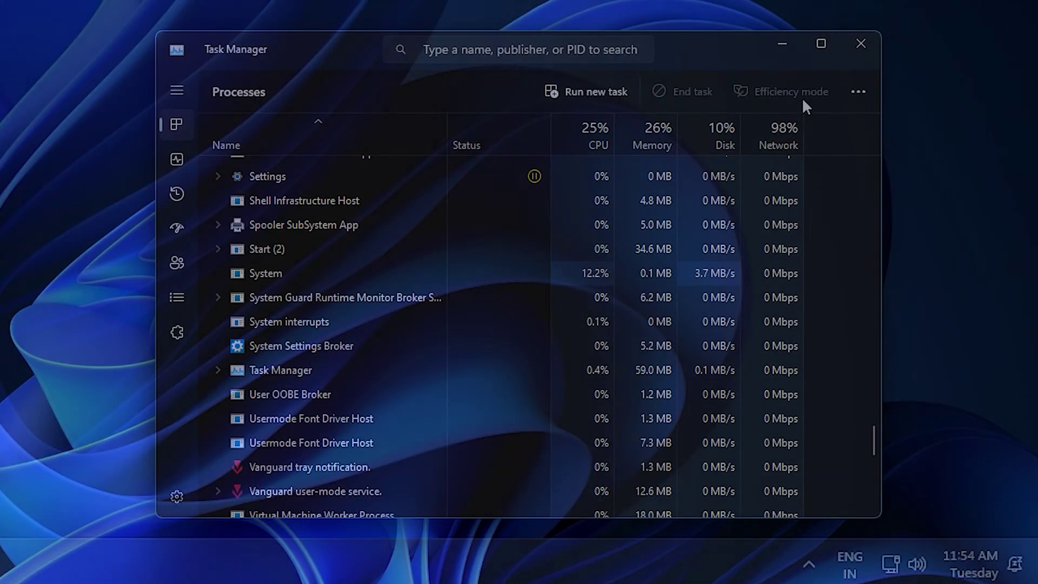
# Close Task Manager and exit Steam from its hidden system-tray icon menu
pyautogui.click(861, 43)
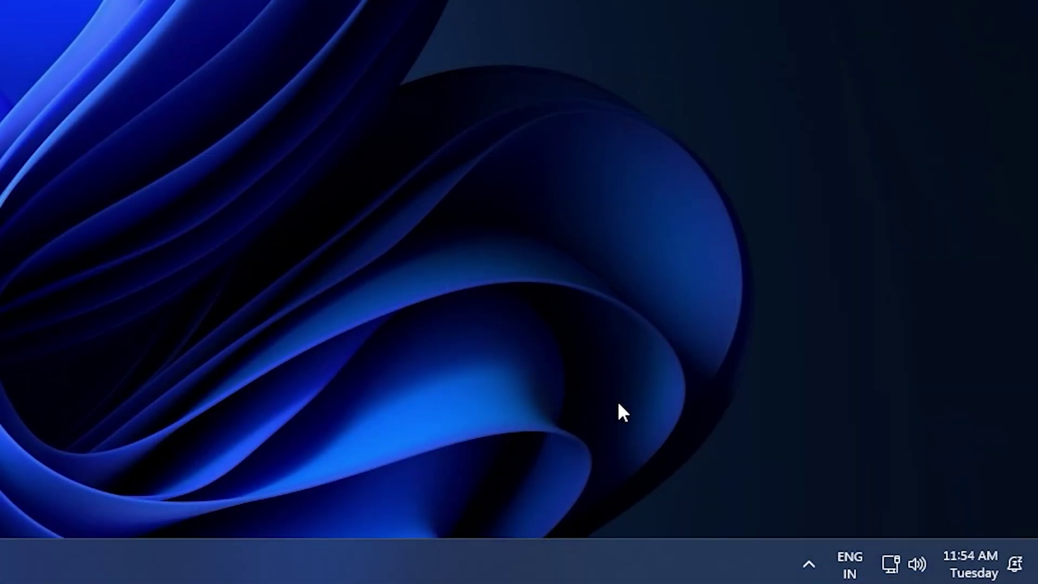
pyautogui.click(822, 547)
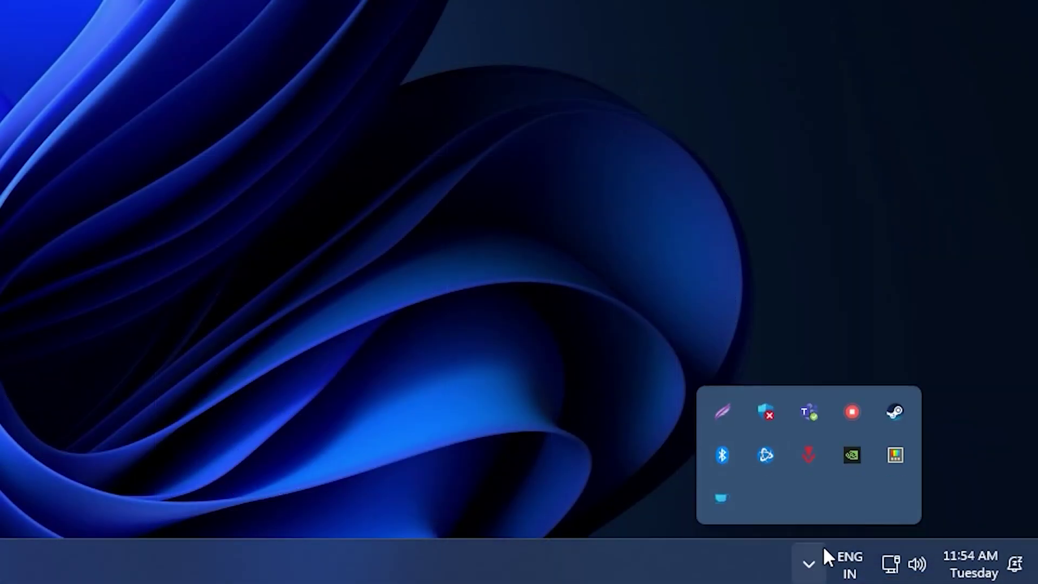
pyautogui.rightClick(901, 419)
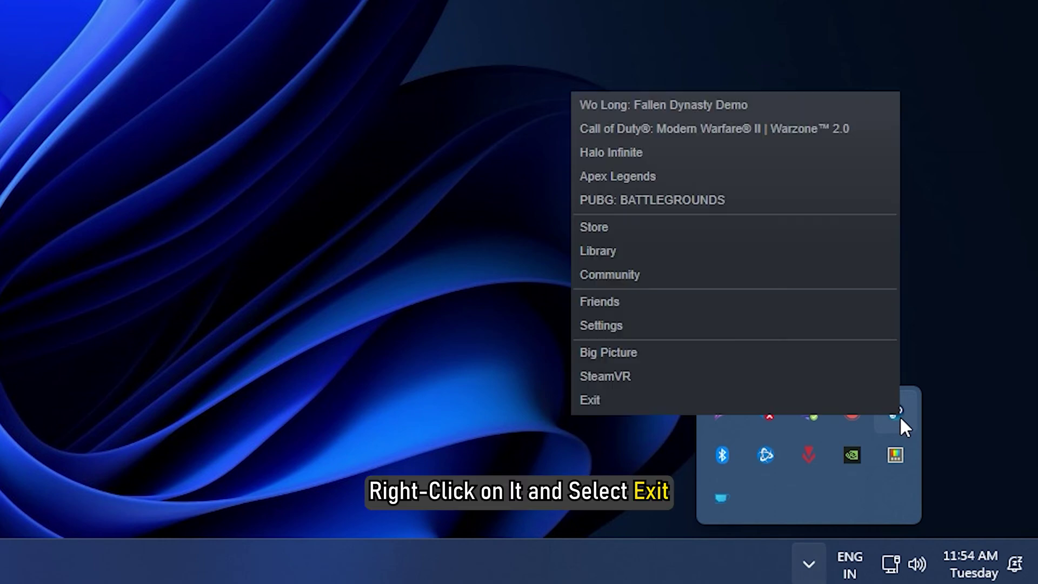
pyautogui.click(594, 400)
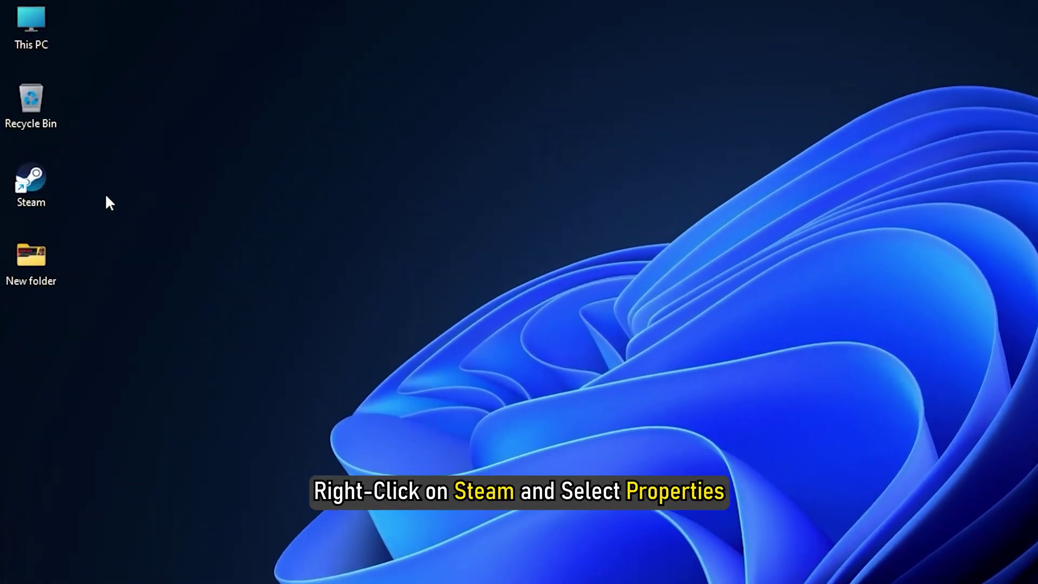
# Enable Run this program as an administrator in the Steam shortcut's Compatibility properties and apply it
pyautogui.rightClick(31, 117)
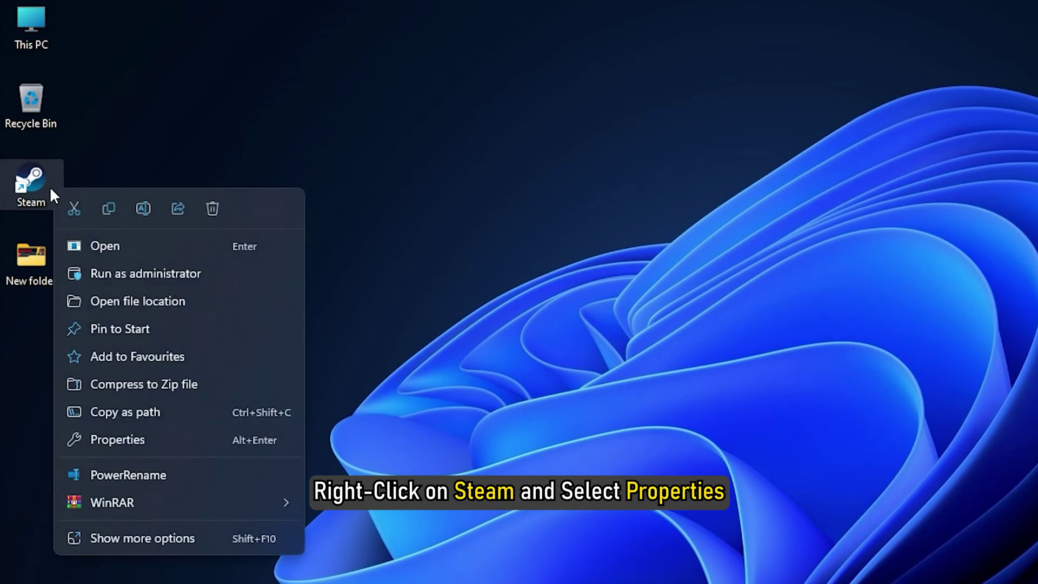
pyautogui.click(150, 439)
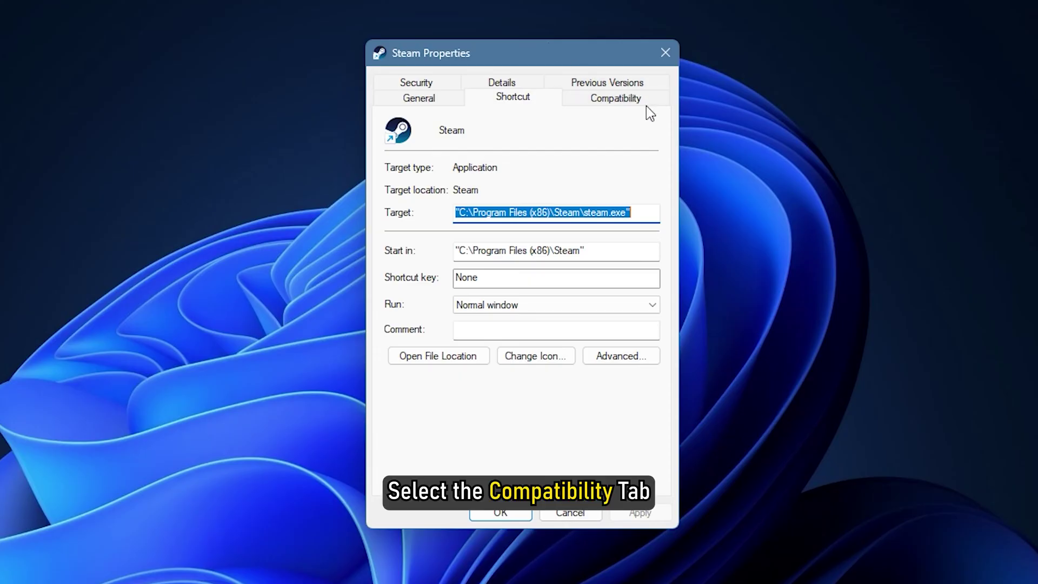
pyautogui.click(646, 100)
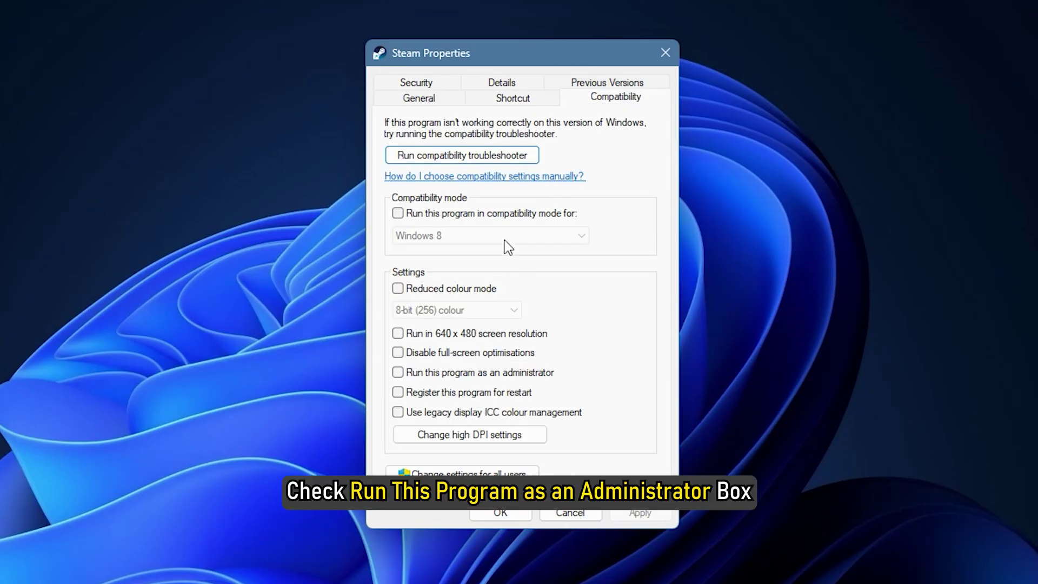
pyautogui.click(398, 372)
pyautogui.click(657, 514)
pyautogui.click(516, 511)
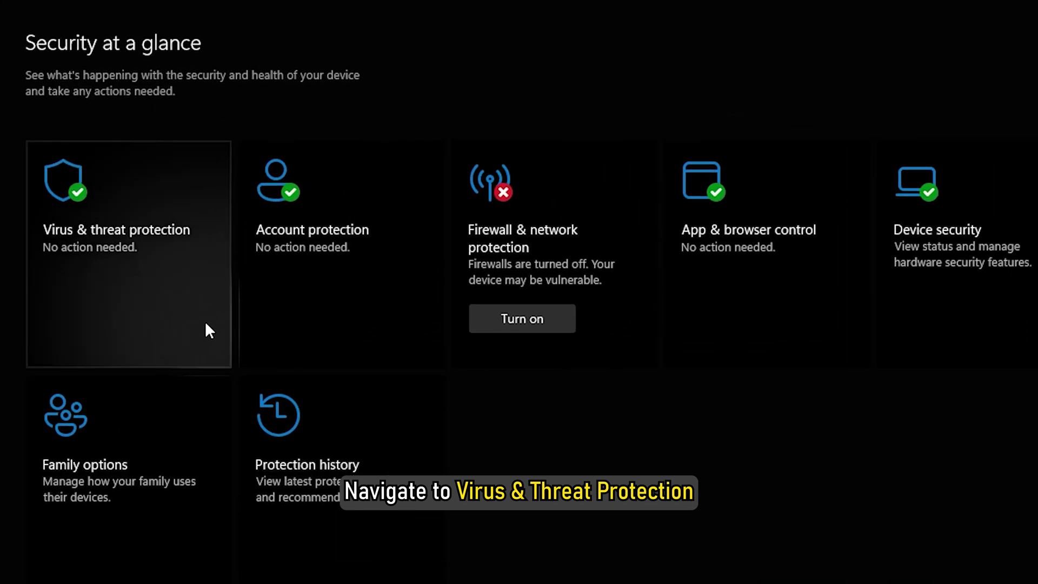
# Go to Defender's exclusions and start adding a File exclusion for steam.exe
pyautogui.click(206, 324)
pyautogui.scroll(-5, 206, 324)
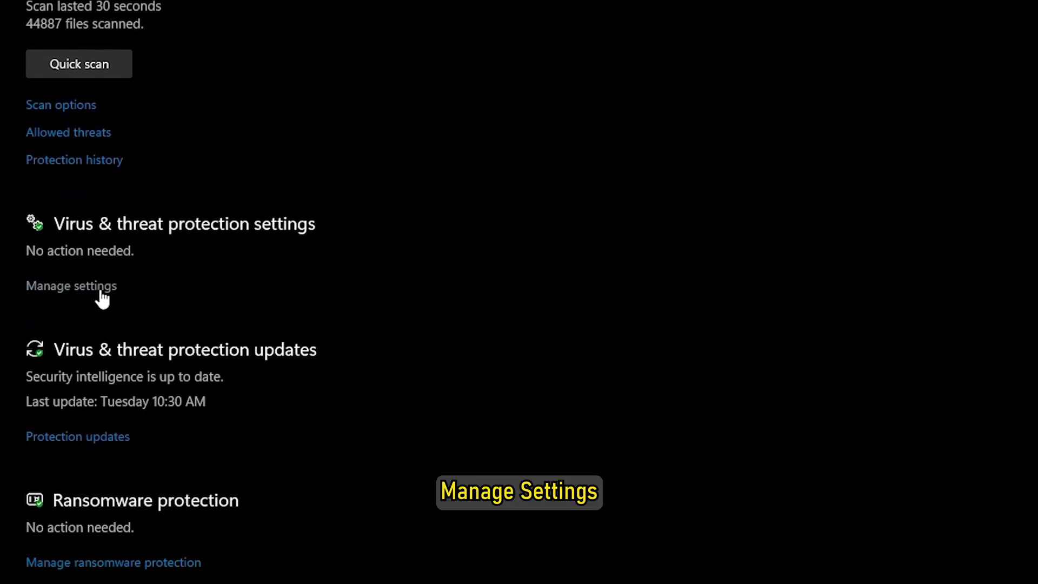
pyautogui.click(101, 292)
pyautogui.scroll(-7, 273, 455)
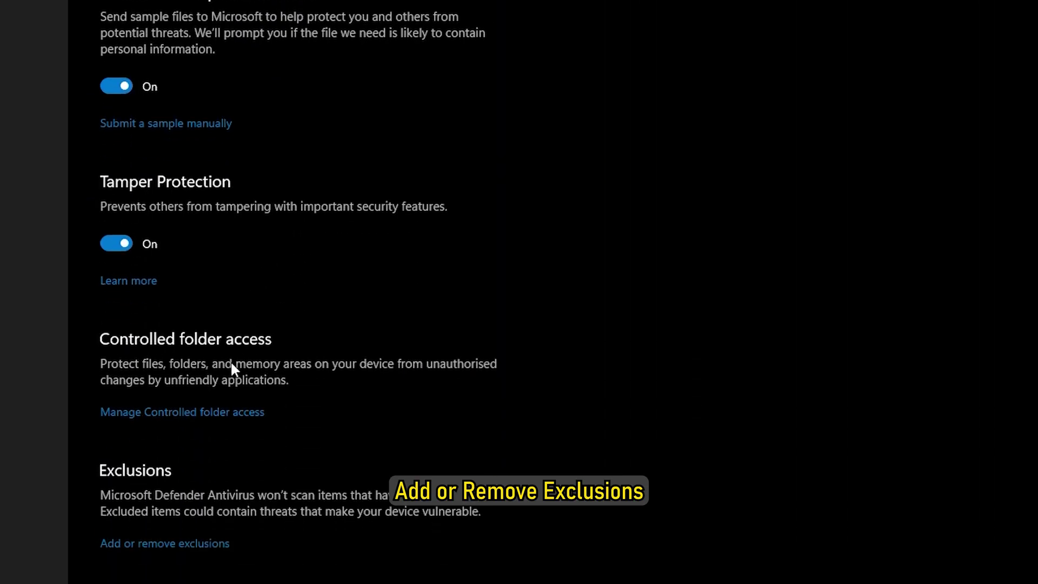
pyautogui.click(189, 543)
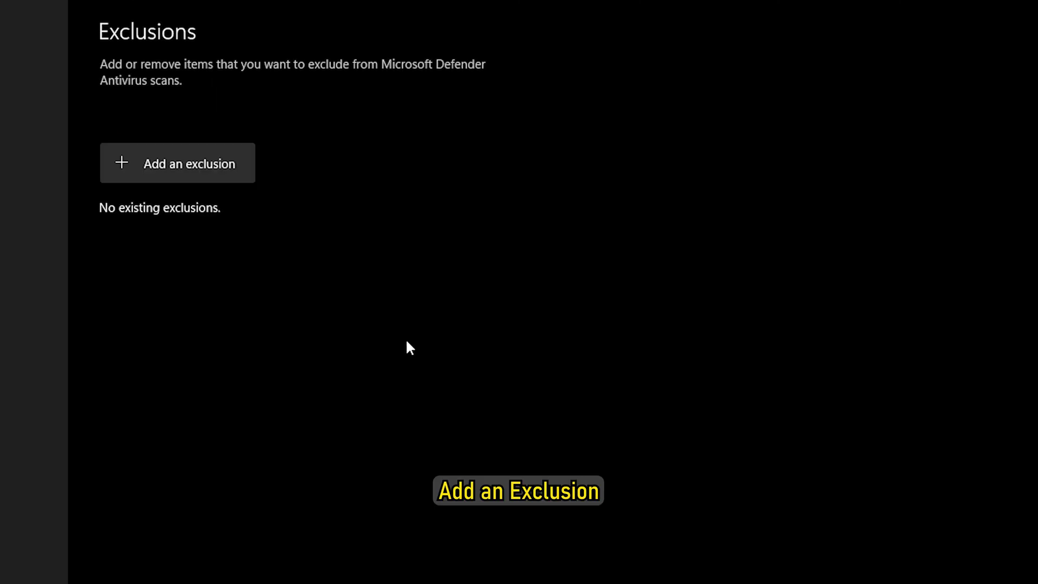
pyautogui.click(235, 176)
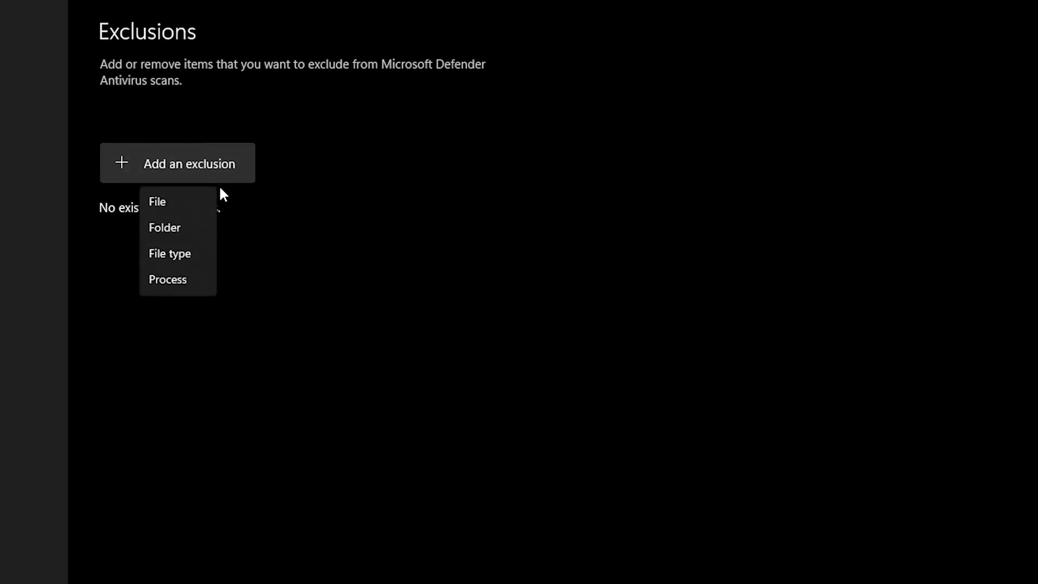
pyautogui.click(171, 211)
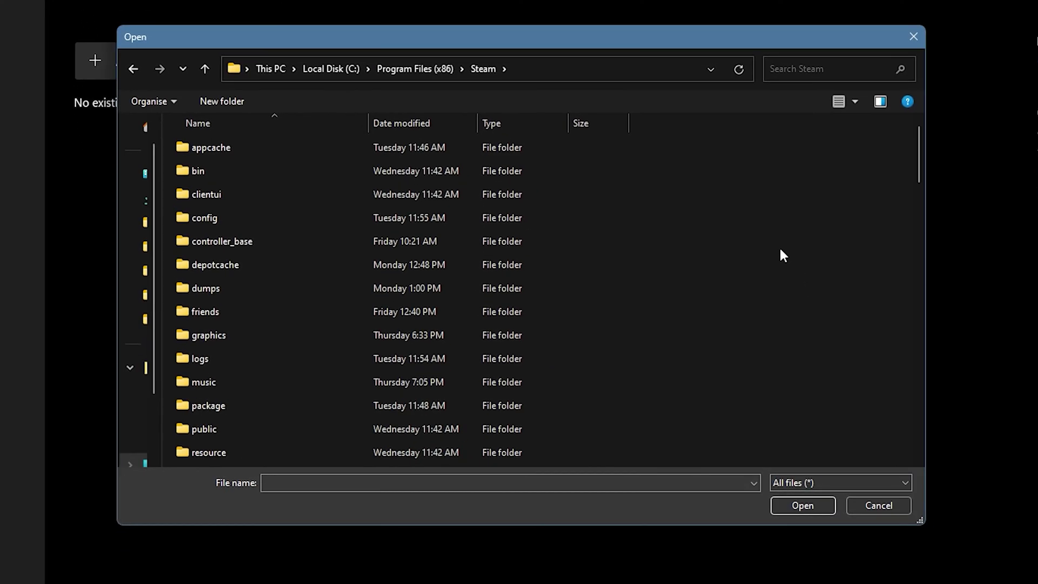
pyautogui.scroll(-15, 778, 247)
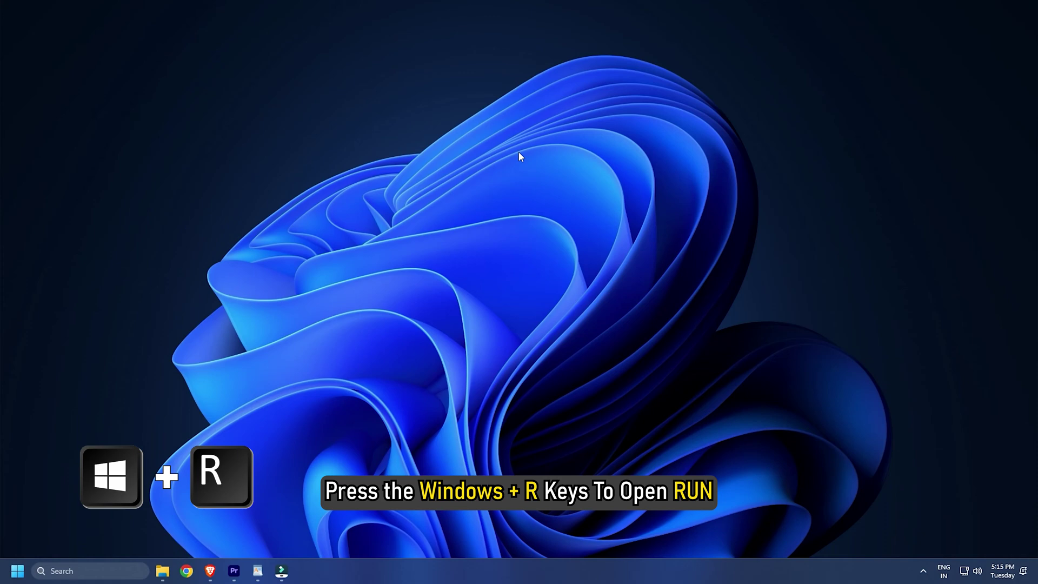
# Run steam://flushconfig from the Run box
pyautogui.press('super+r')
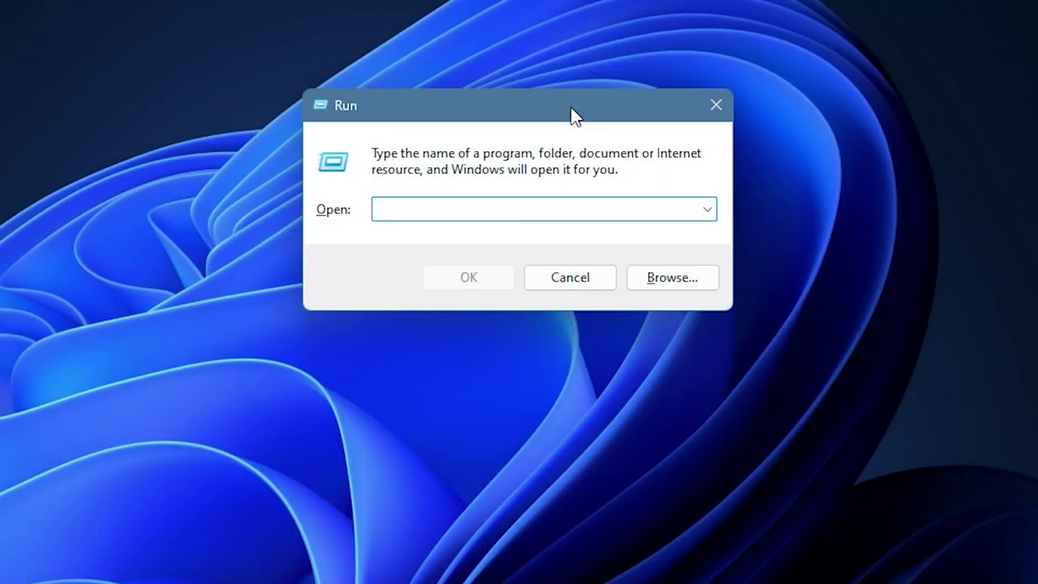
pyautogui.write('steam://flushconfig')
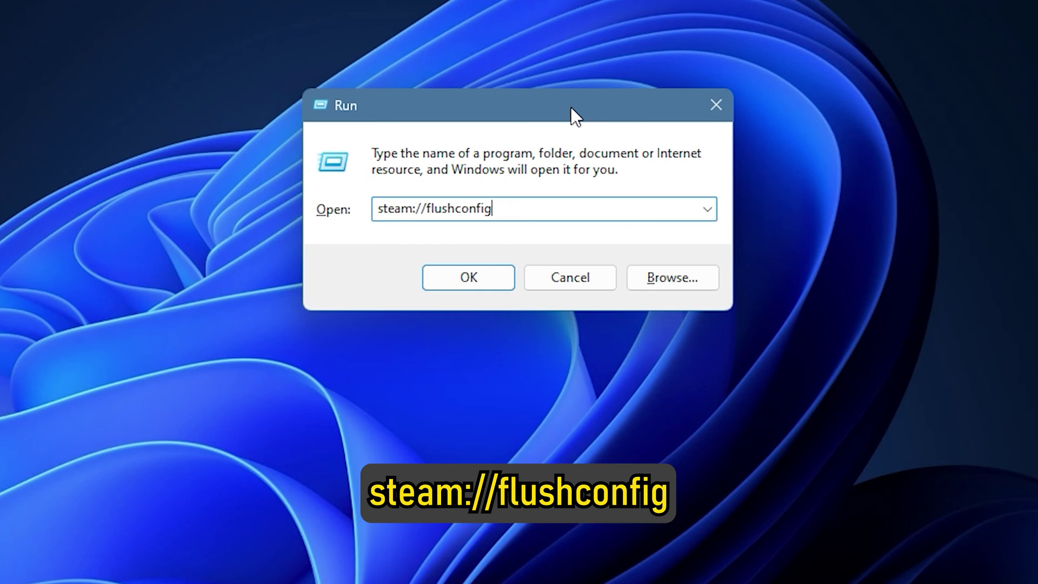
pyautogui.press('Return')
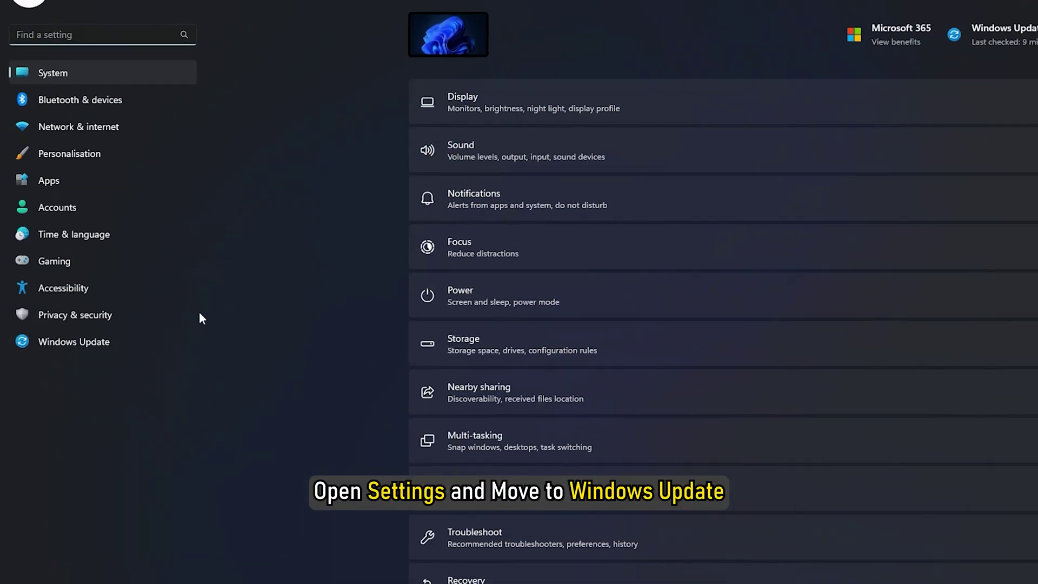
# Download and install the optional Western Digital WDC_SAM 4.55.25.661 driver from Windows Update's optional updates
pyautogui.click(110, 355)
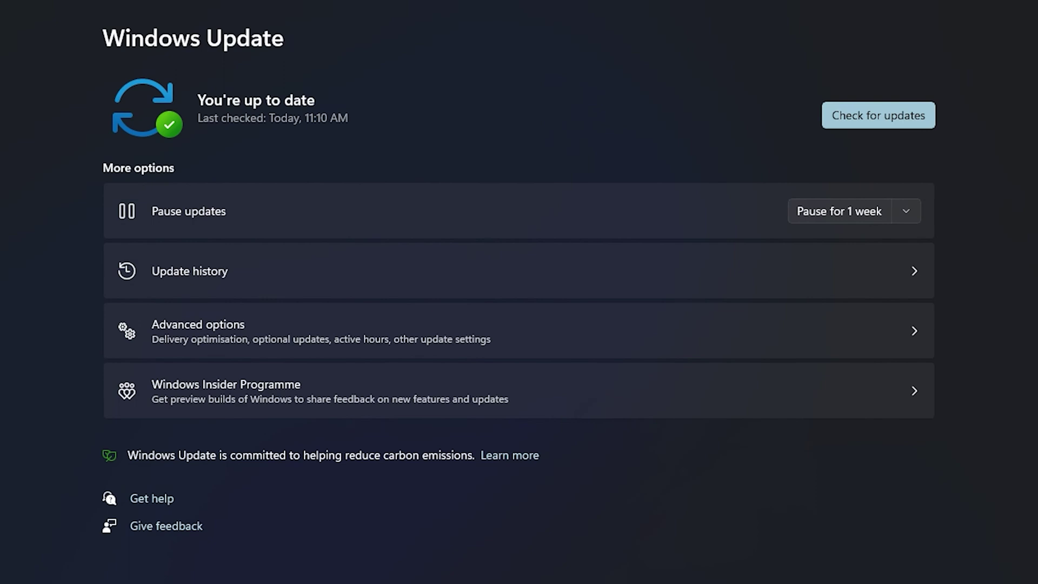
pyautogui.click(260, 324)
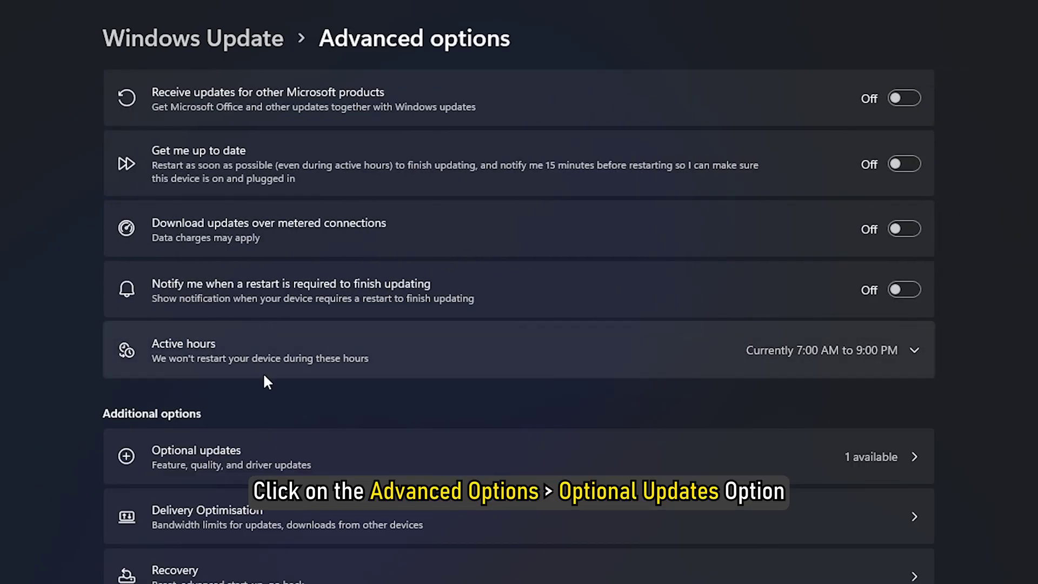
pyautogui.click(275, 445)
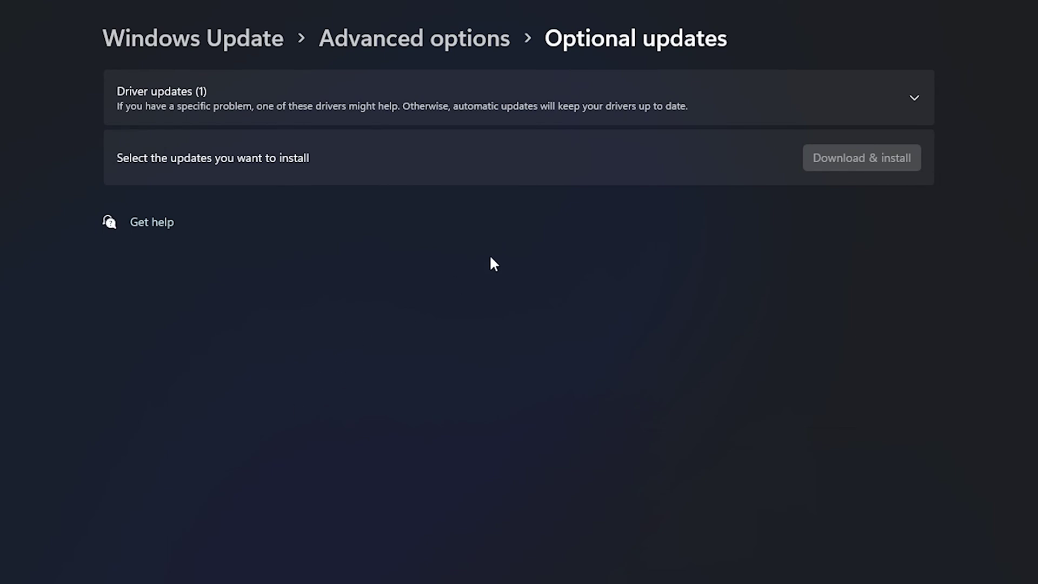
pyautogui.click(914, 103)
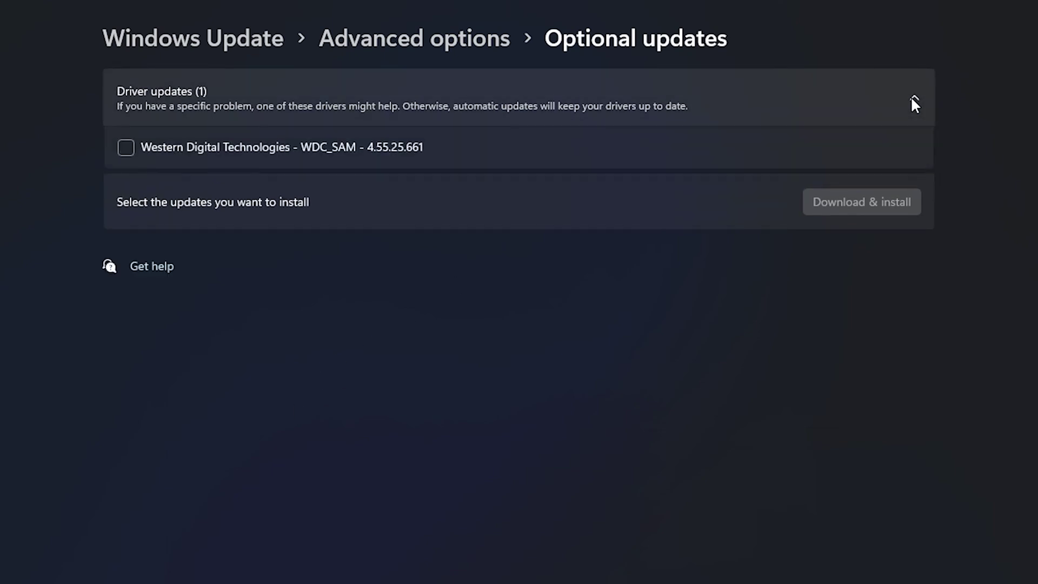
pyautogui.click(123, 153)
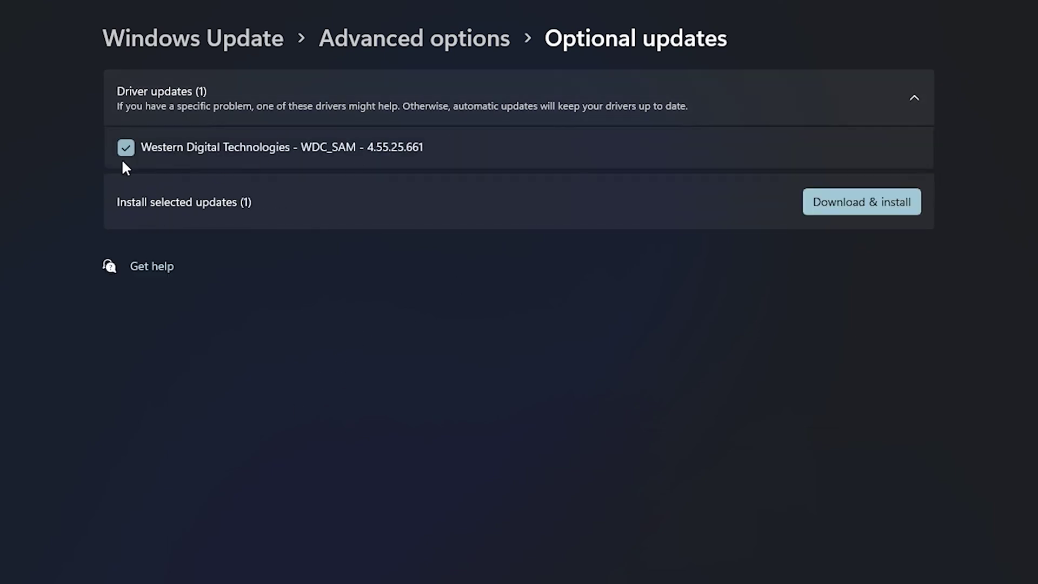
pyautogui.click(852, 213)
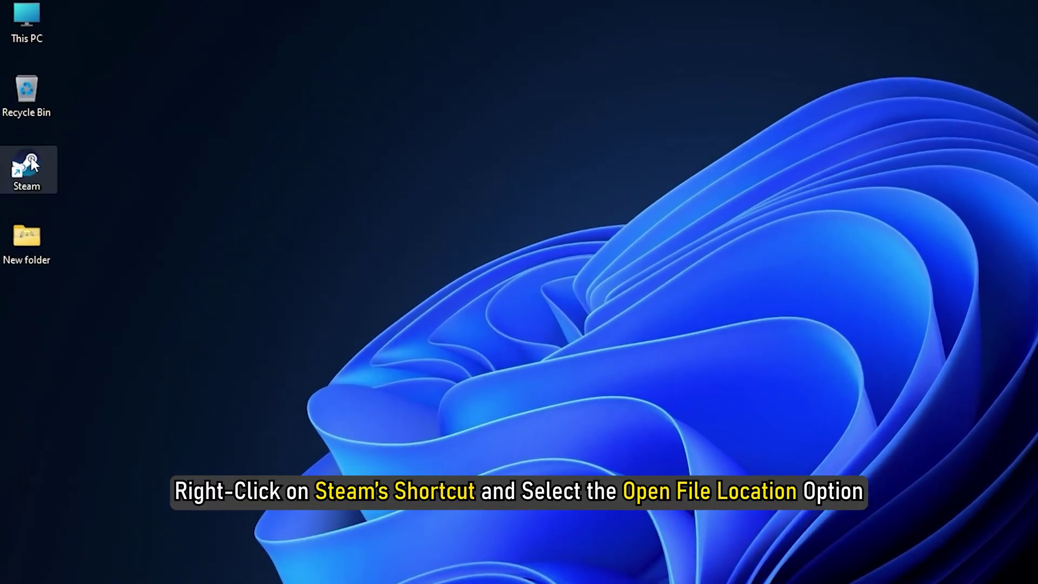
# Delete the BETA folder from the package folder in Steam's install location
pyautogui.rightClick(30, 157)
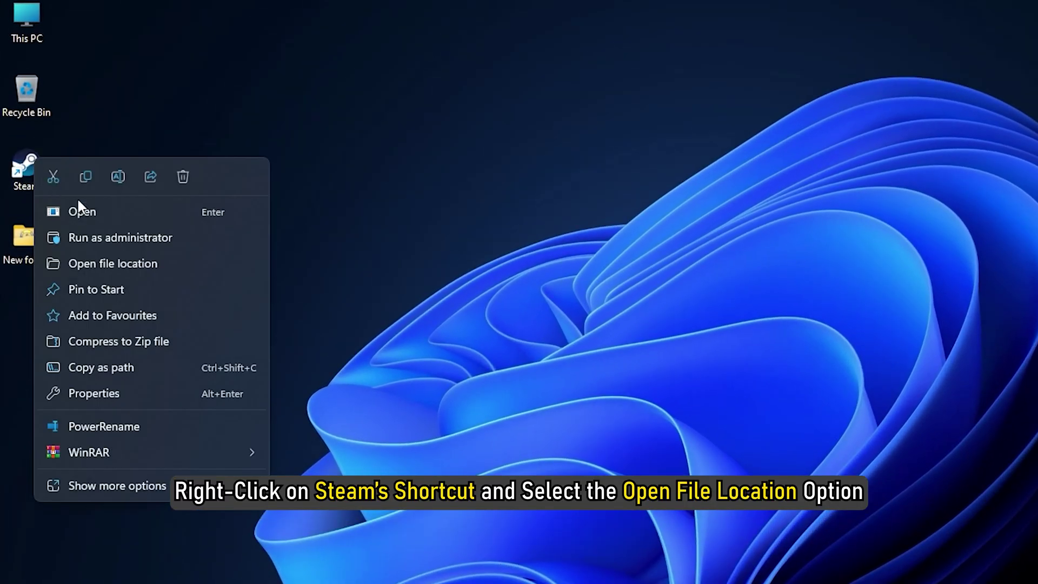
pyautogui.click(158, 264)
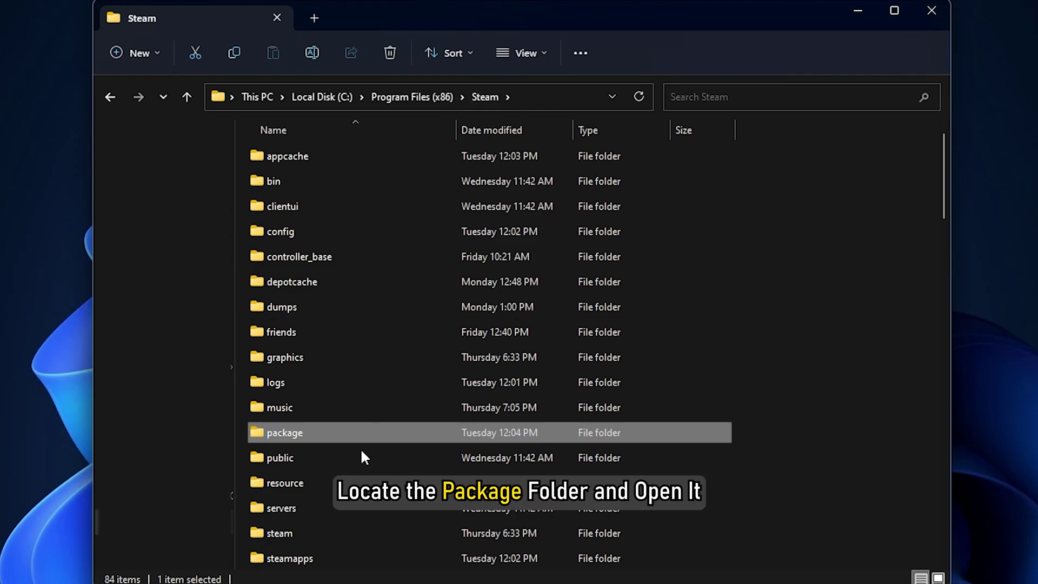
pyautogui.doubleClick(323, 433)
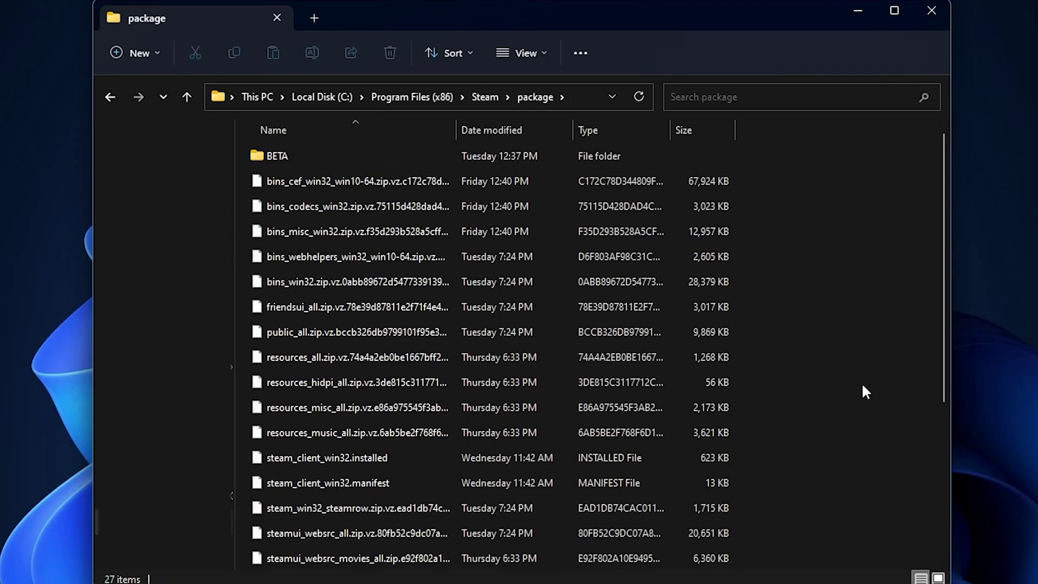
pyautogui.click(285, 157)
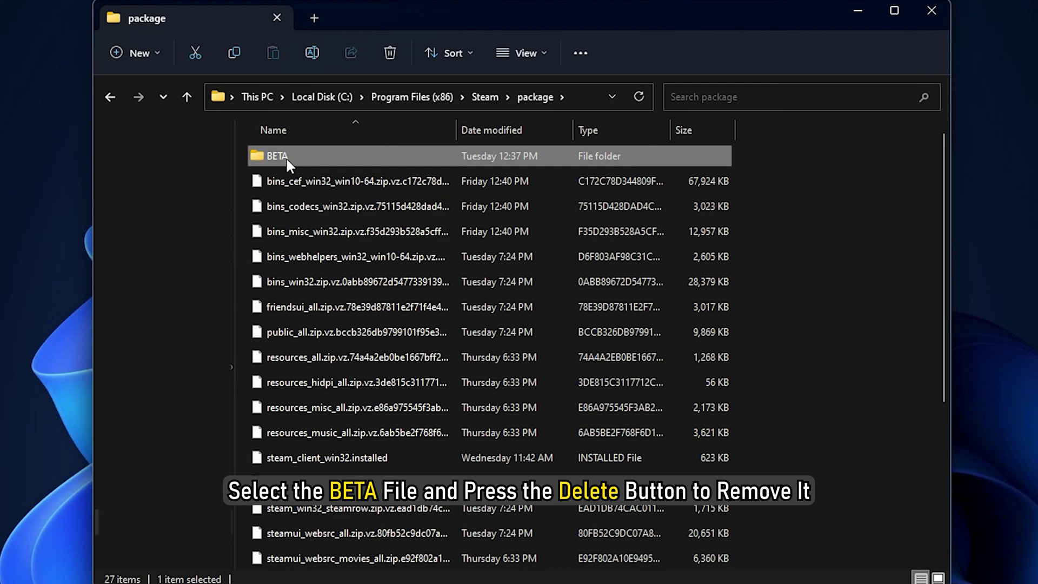
pyautogui.press('Delete')
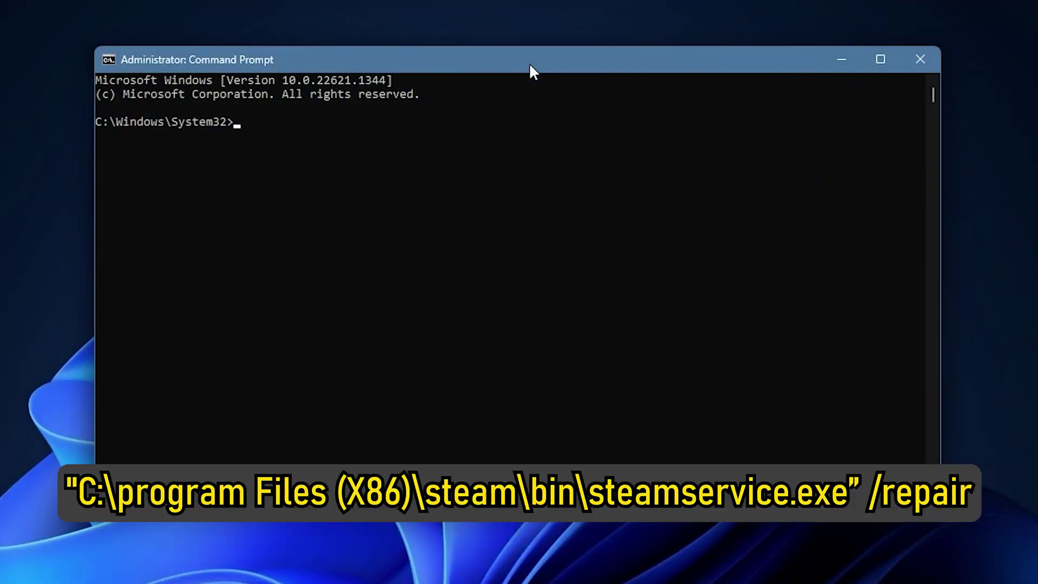
# Run "C:\Program Files (x86)\Steam\bin\steamservice.exe" /repair in the admin Command Prompt
pyautogui.write('"C:\\Program Files (x86)\\Steam\\bin\\SteamService.exe" /repair')
pyautogui.press('Return')
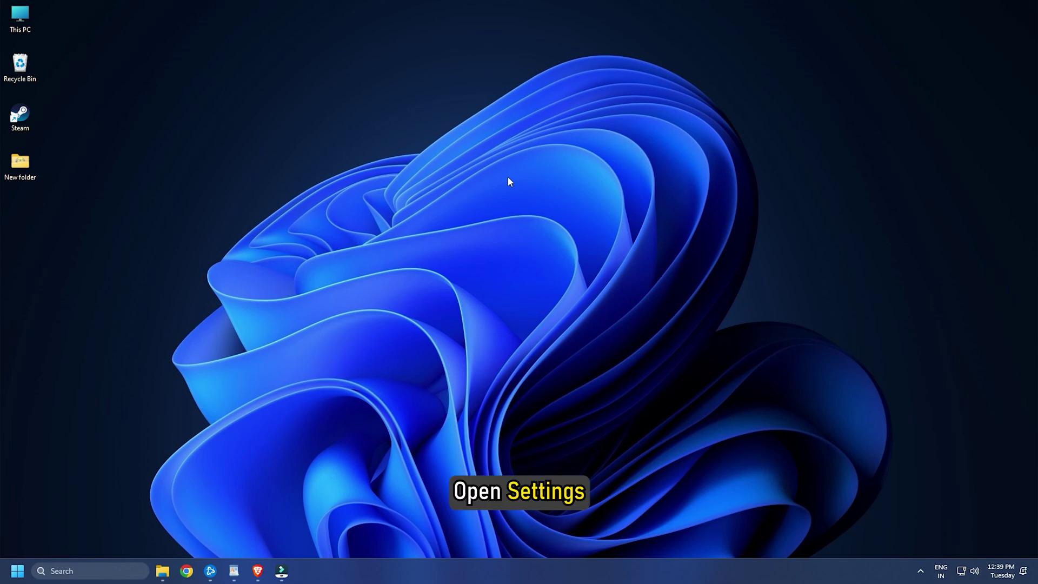
# Uninstall Steam from Settings > Apps > Installed apps, confirming both uninstall prompts
pyautogui.press('super+i')
pyautogui.click(93, 291)
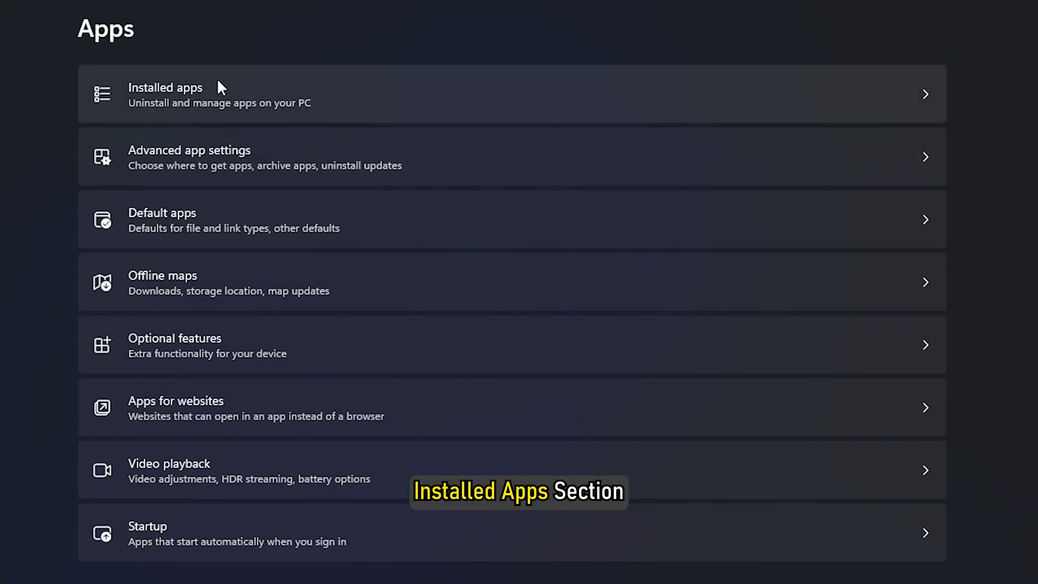
pyautogui.click(219, 88)
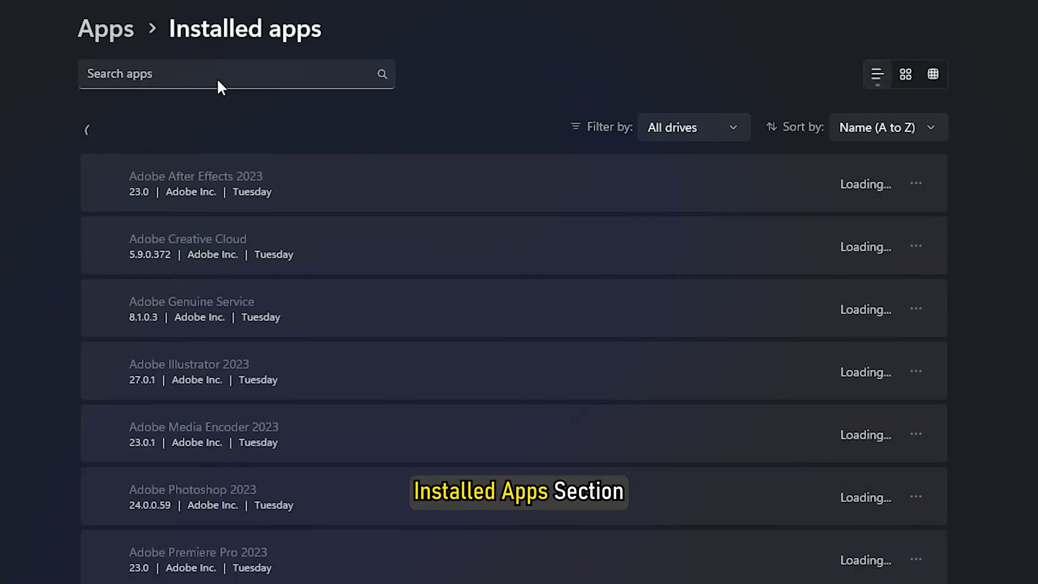
pyautogui.scroll(-20, 492, 202)
pyautogui.scroll(-15, 491, 200)
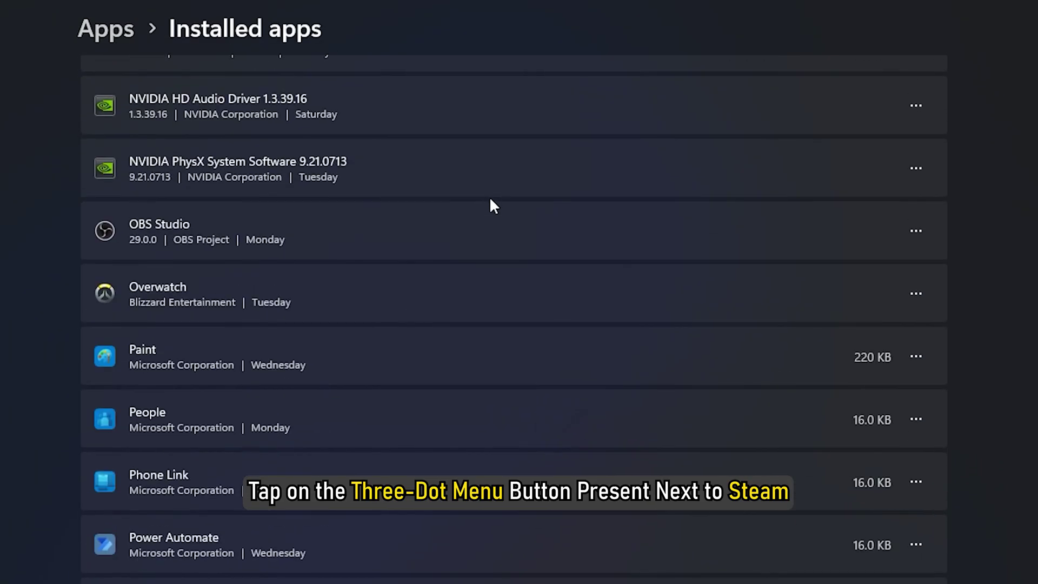
pyautogui.scroll(1, 491, 211)
pyautogui.click(915, 449)
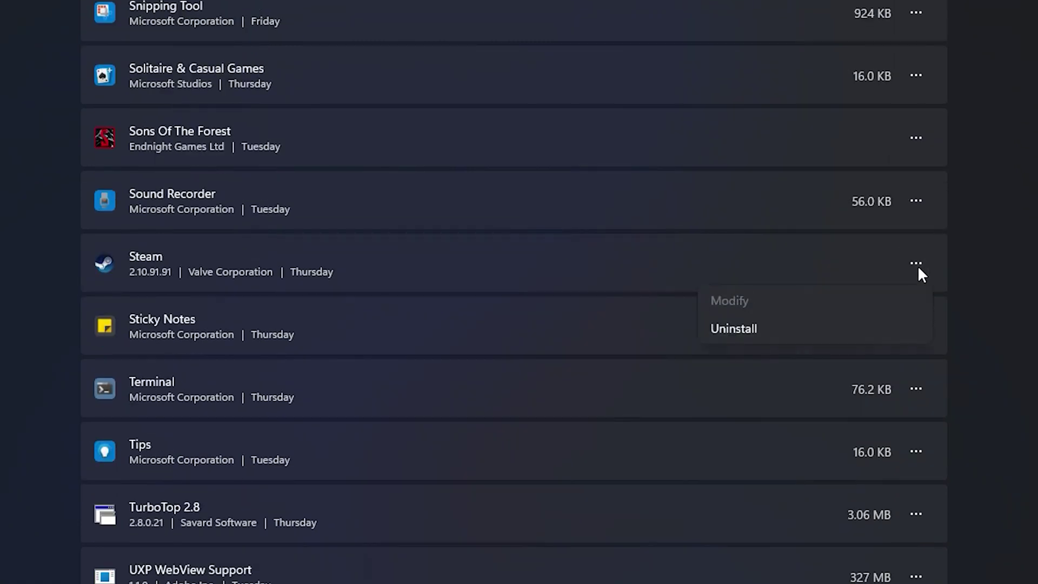
pyautogui.click(766, 328)
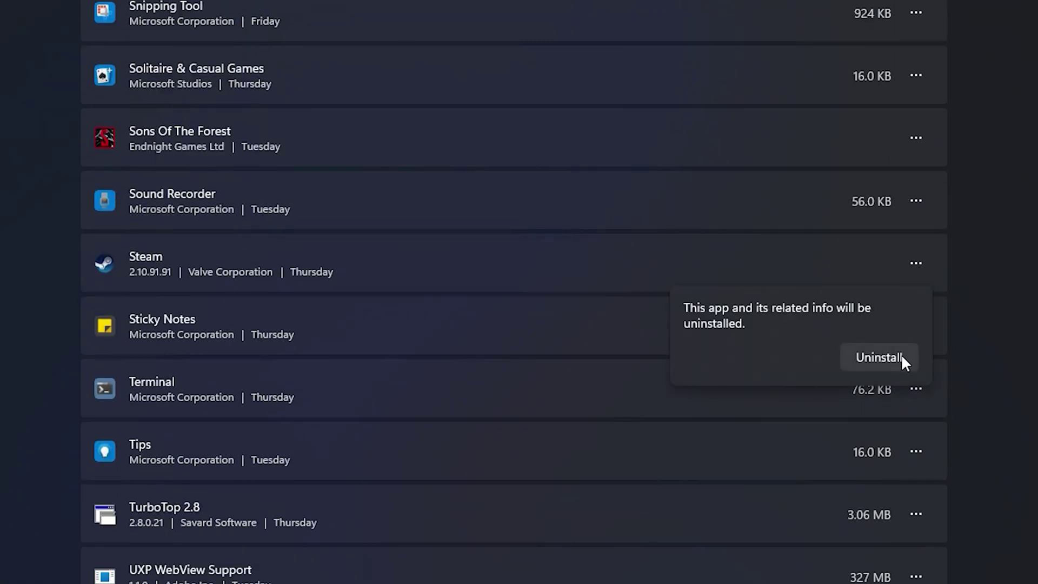
pyautogui.click(879, 357)
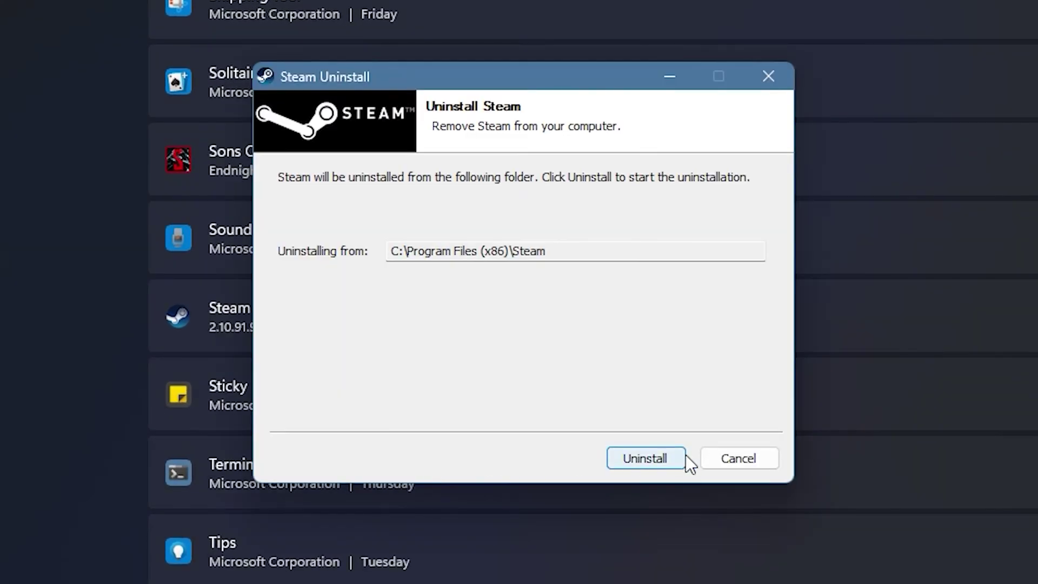
pyautogui.click(685, 457)
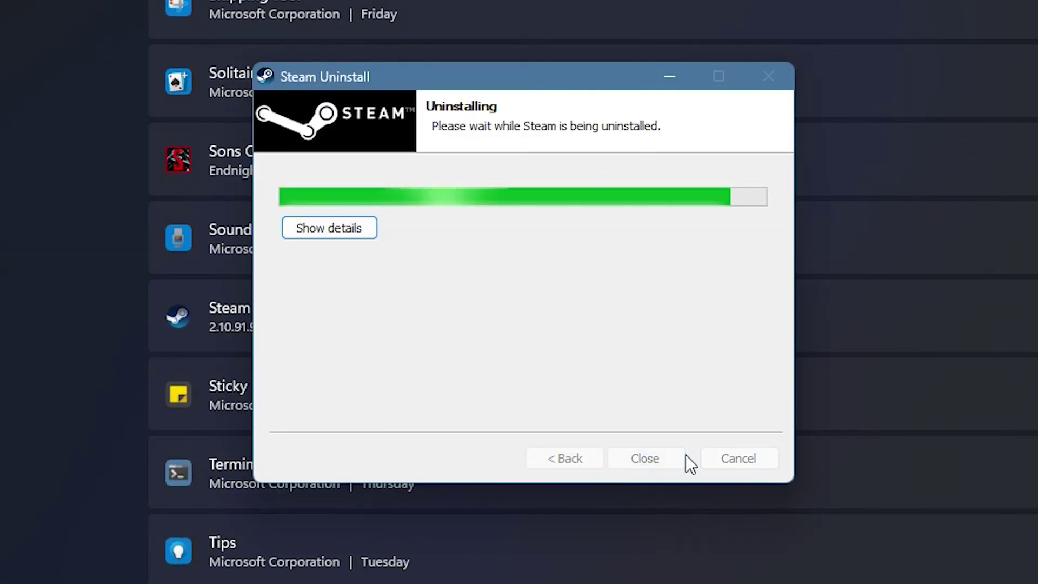